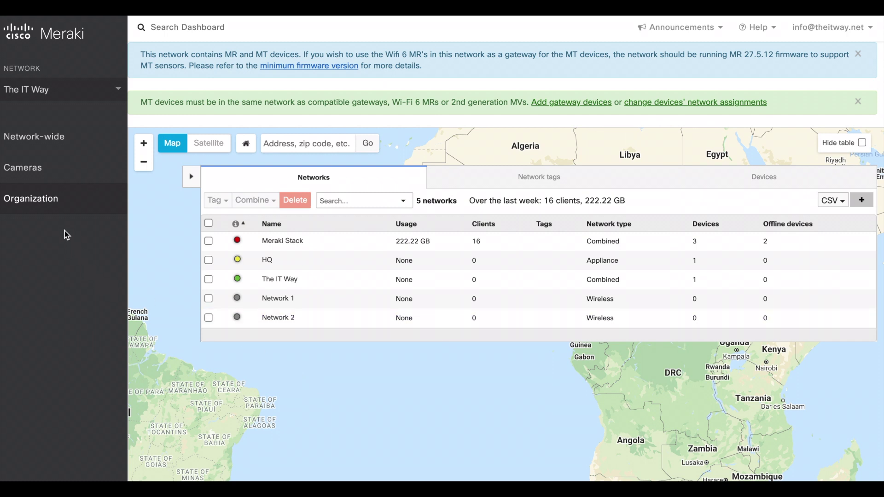
Open the organization's Inventory to show the Licensing & inventory device list
mouse_move(50, 208)
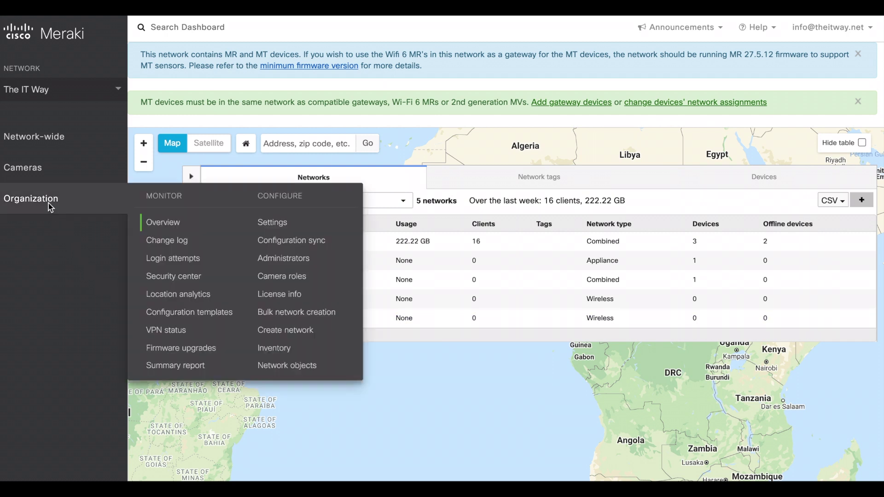
left_click(274, 349)
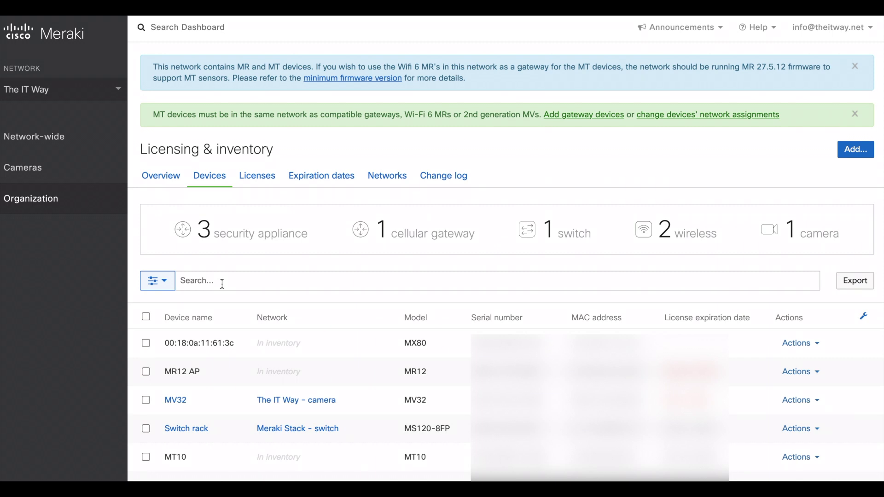
Filter inventory by 'MT', select MT10, and move it into The IT Way network
left_click(222, 284)
type("MT")
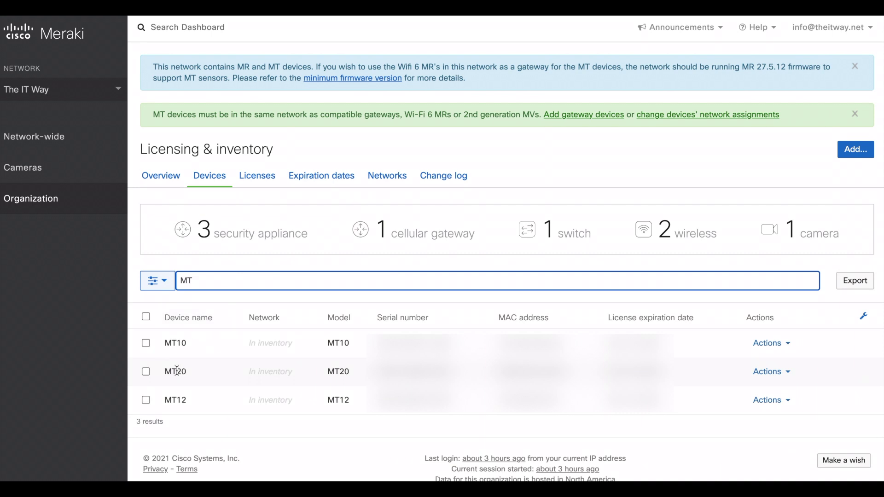
left_click(147, 346)
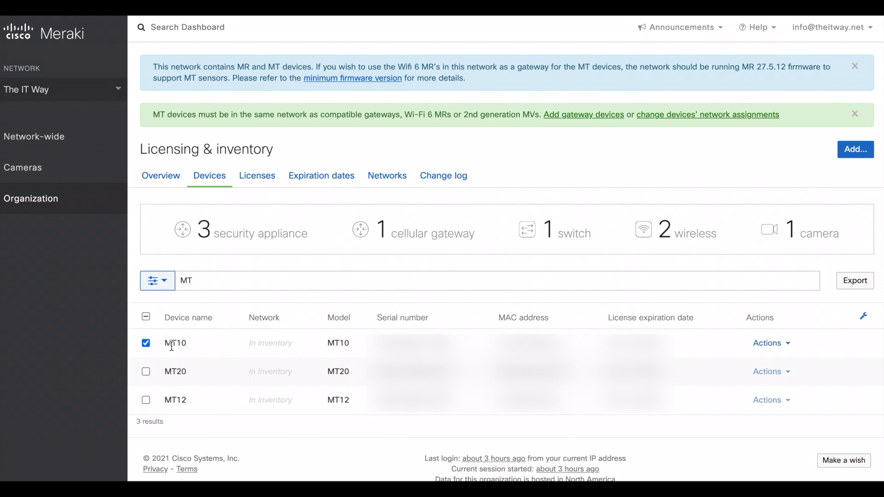
left_click(765, 348)
left_click(747, 236)
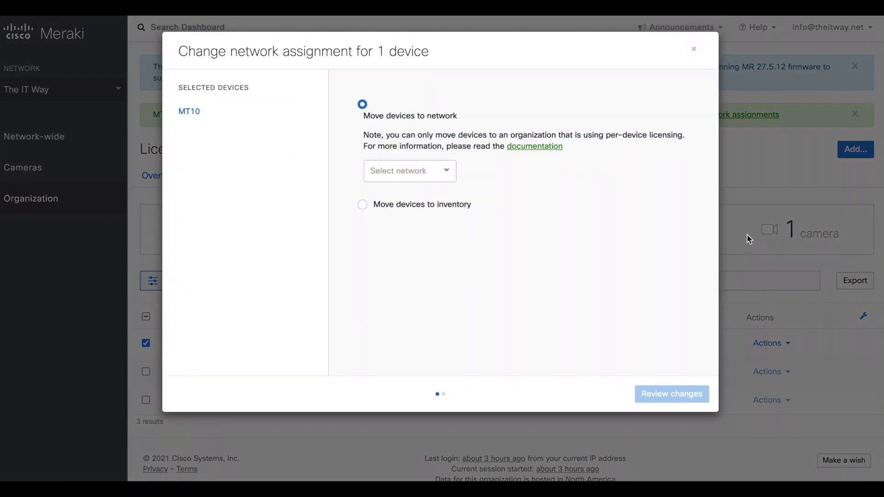
left_click(395, 177)
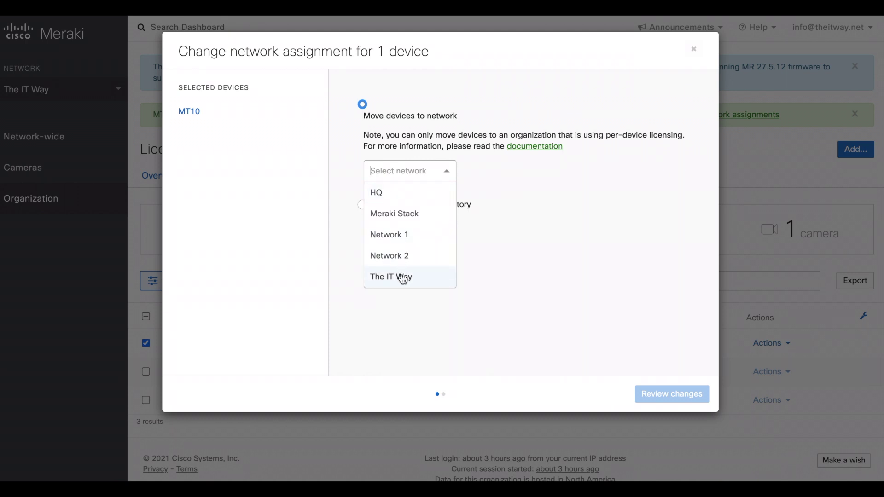
left_click(403, 279)
left_click(661, 393)
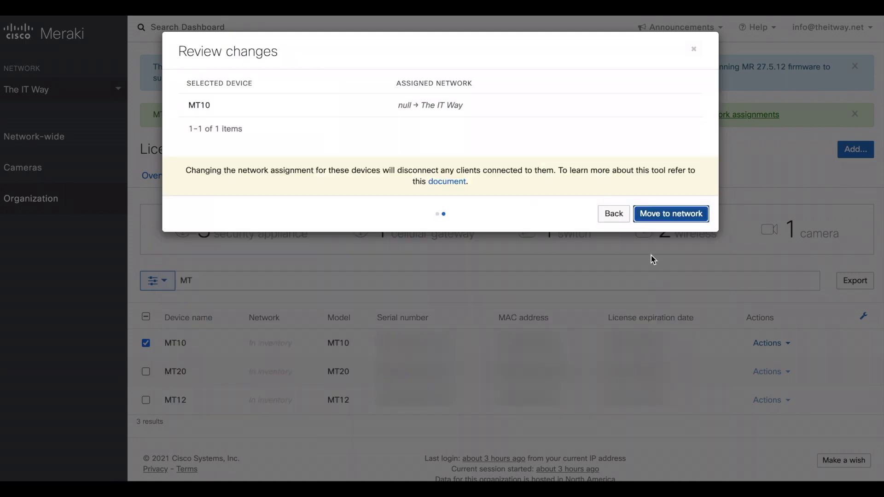
left_click(659, 218)
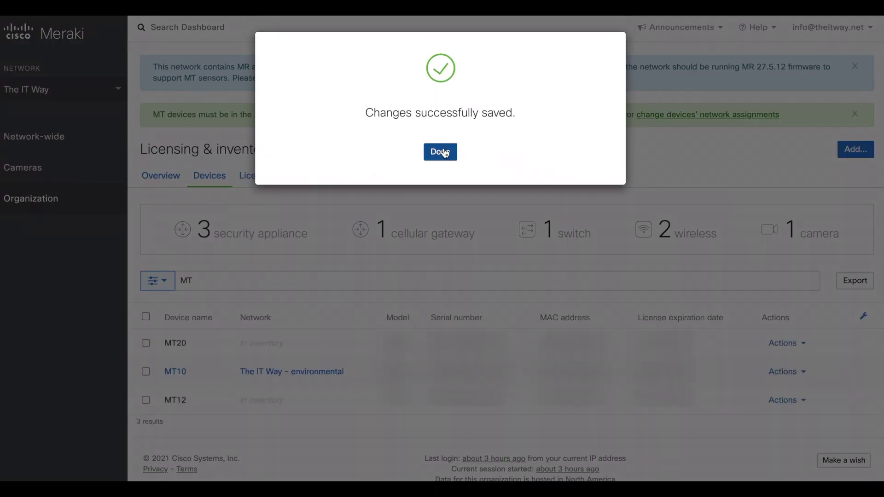
Dismiss the confirmation and review The IT Way's Environmental sensors overview, showing one offline sensor
left_click(444, 153)
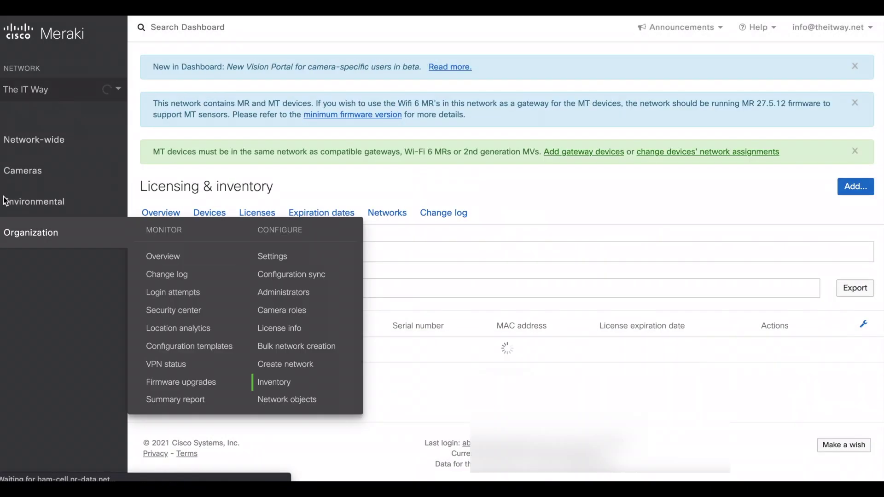
mouse_move(83, 173)
mouse_move(48, 210)
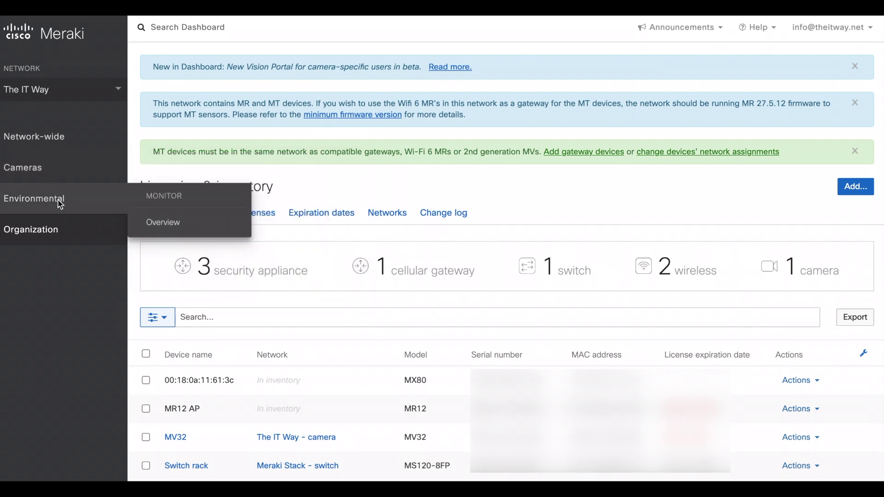
left_click(162, 223)
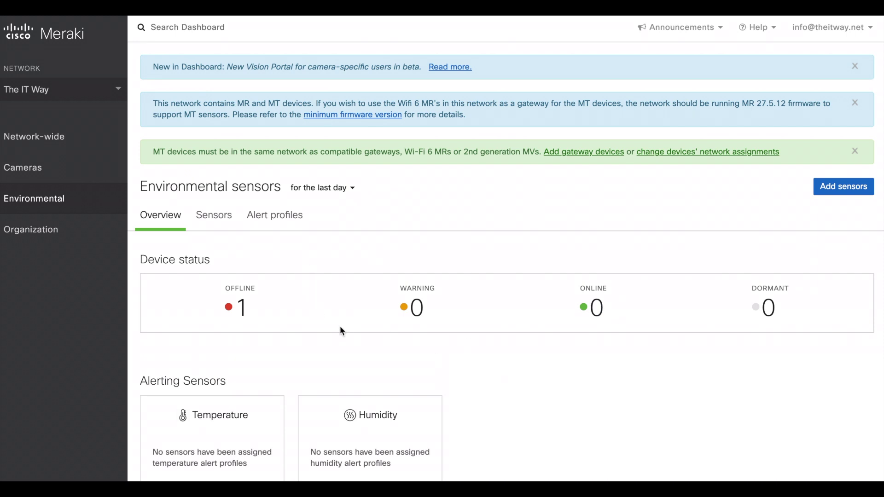
scroll(396, 350, "down", 1)
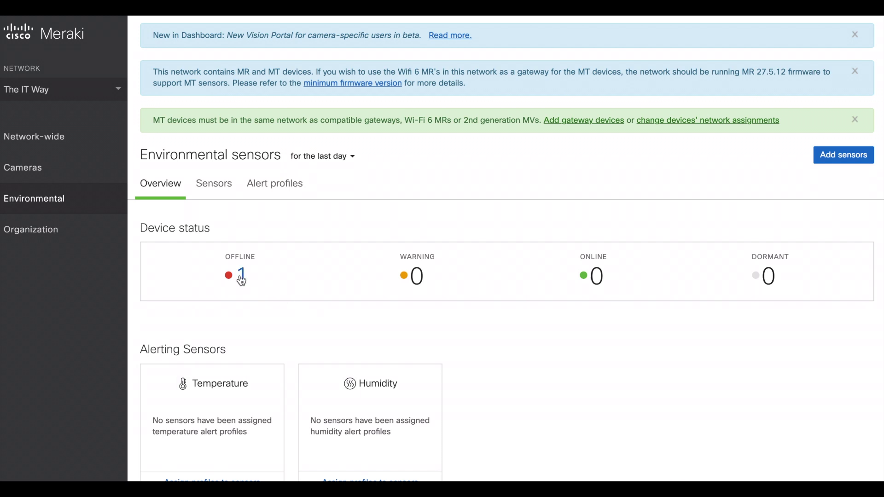
scroll(267, 317, "down", 2)
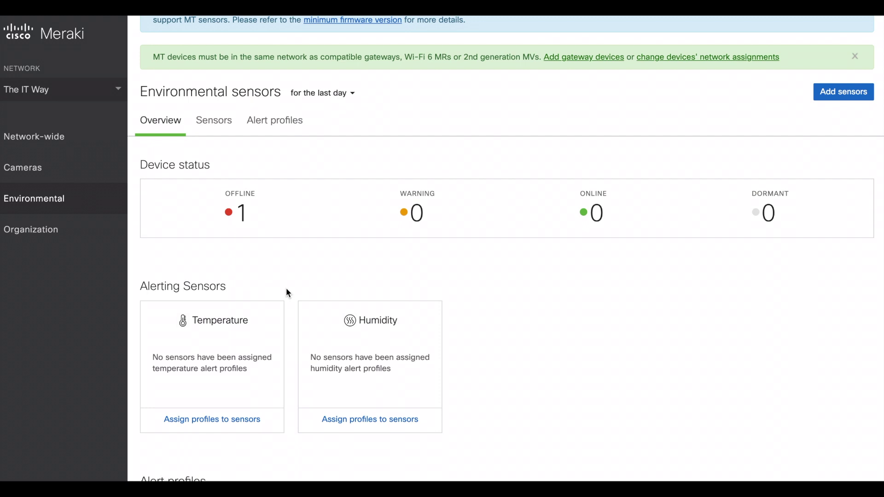
scroll(286, 288, "up", 3)
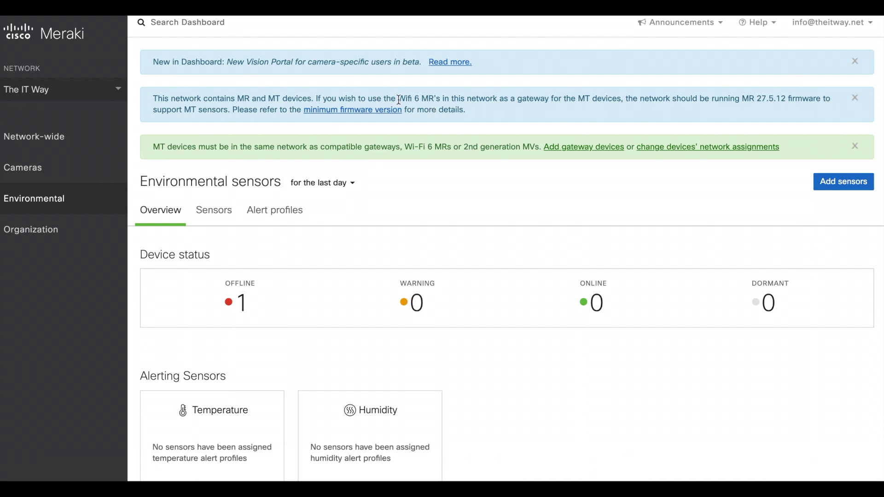
Highlight the MR and 2nd-generation MV gateway requirements, then open the minimum firmware version docs
left_click_drag(399, 99, 436, 101)
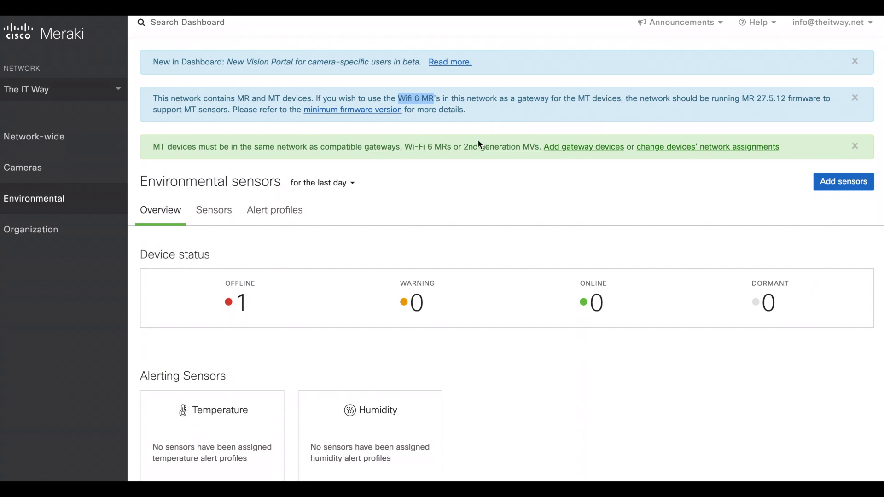
left_click_drag(464, 147, 521, 151)
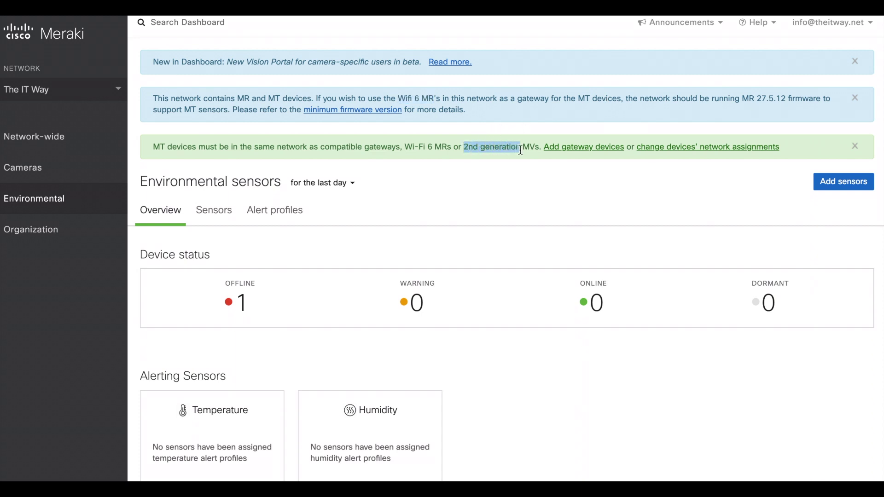
left_click(521, 151)
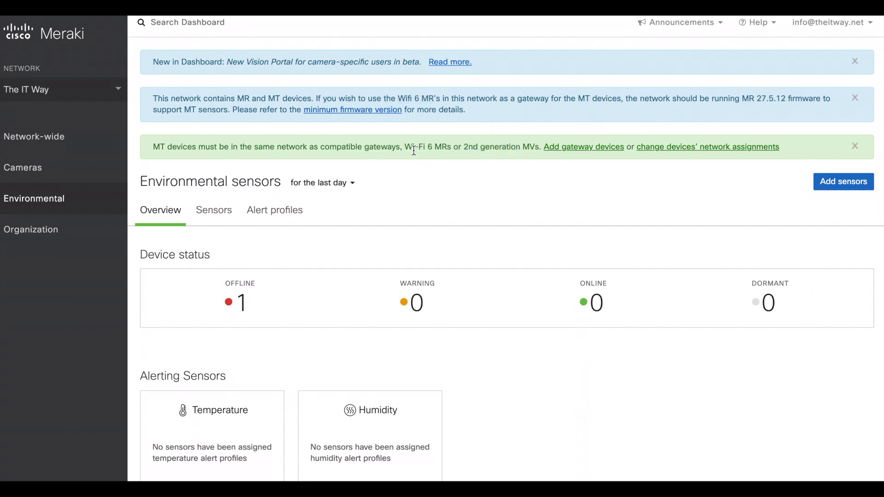
left_click_drag(435, 148, 448, 148)
left_click(330, 113)
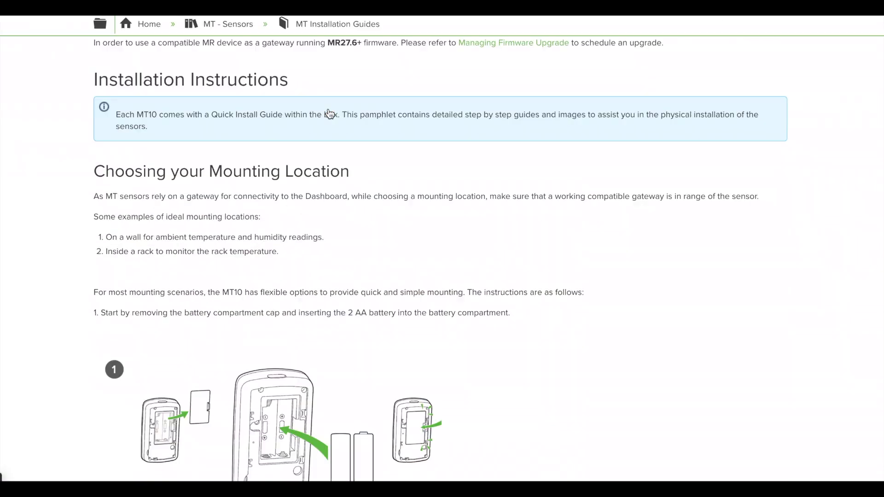
Scroll up the MT guide to the List of Compatible Gateways and Minimum Firmware Version
scroll(242, 223, "up", 5)
scroll(242, 224, "up", 2)
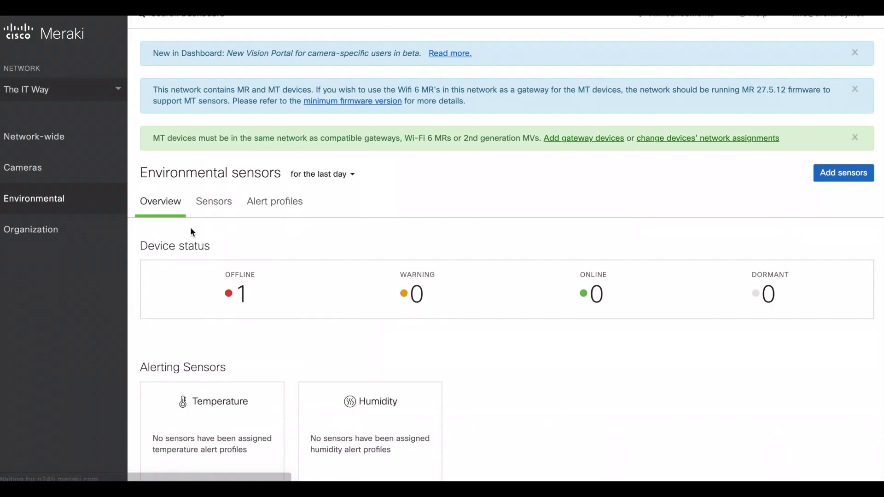
mouse_move(87, 168)
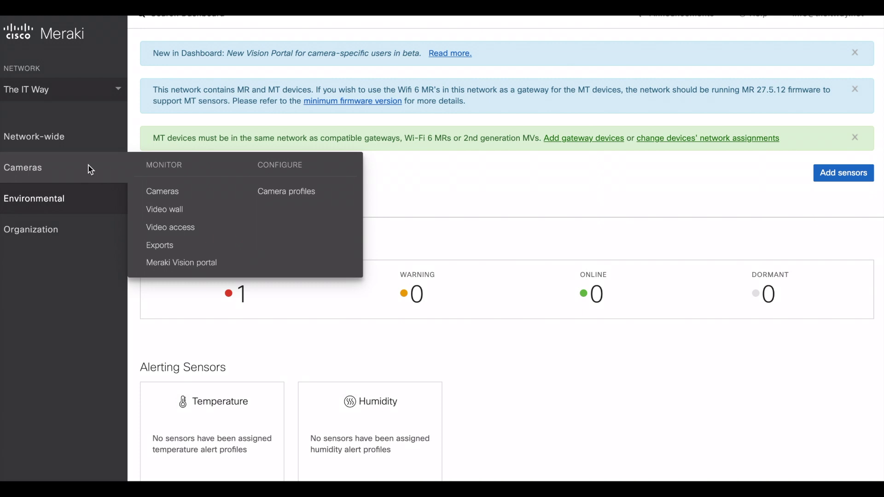
left_click(152, 192)
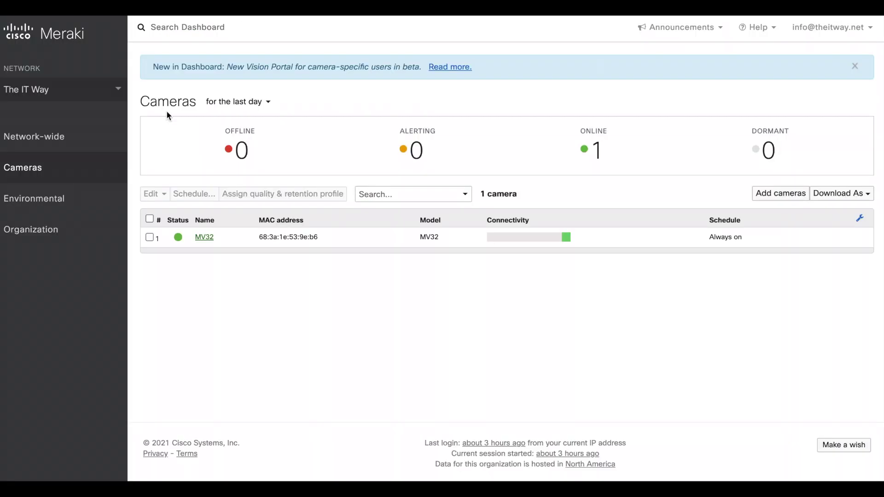
mouse_move(95, 198)
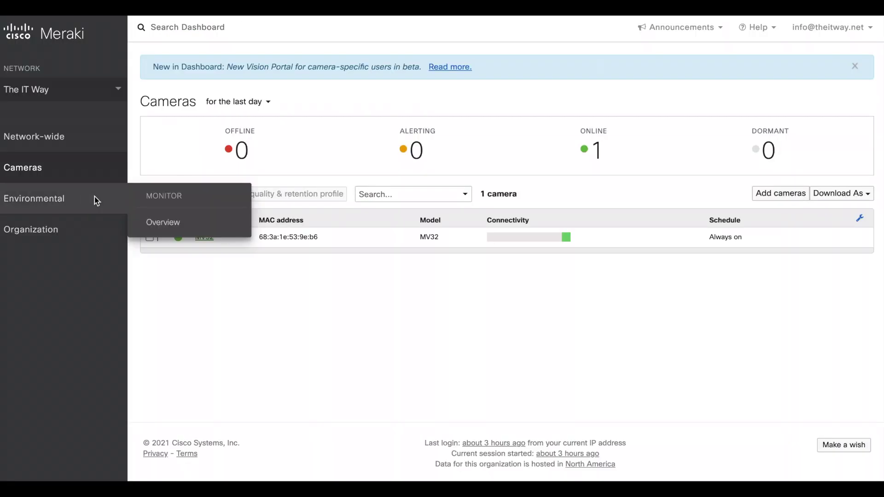
left_click(151, 223)
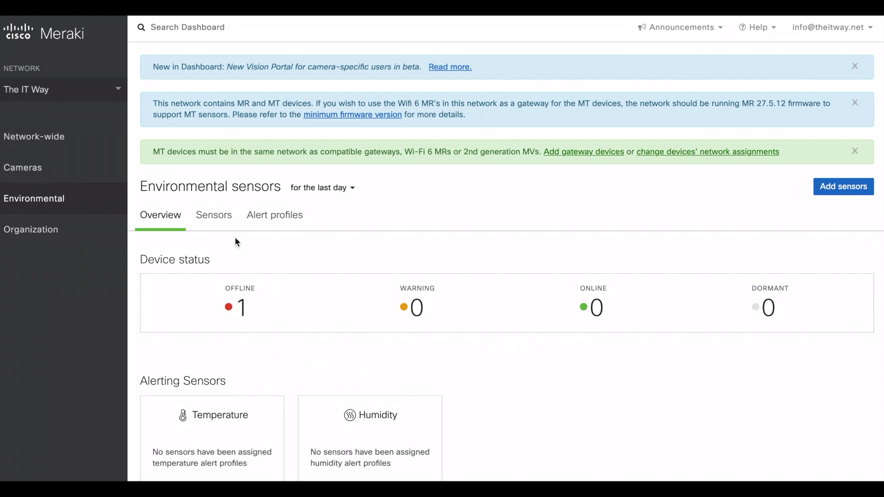
left_click(215, 216)
left_click(212, 322)
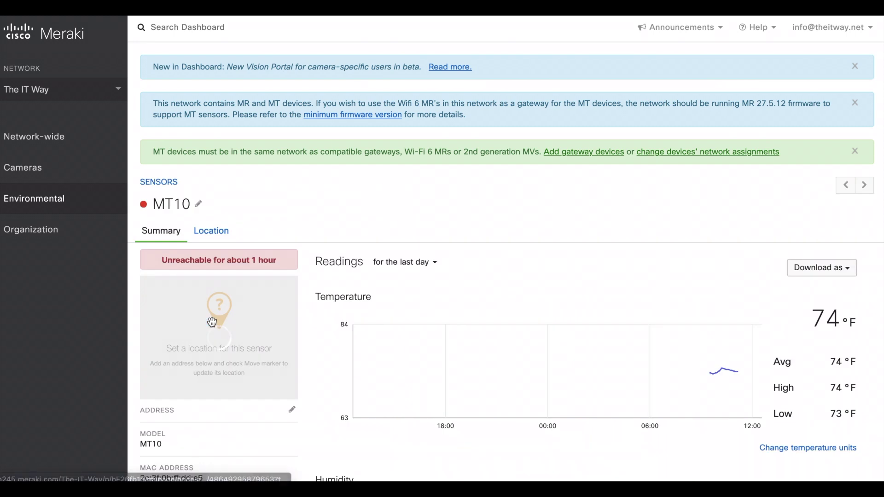
left_click(168, 182)
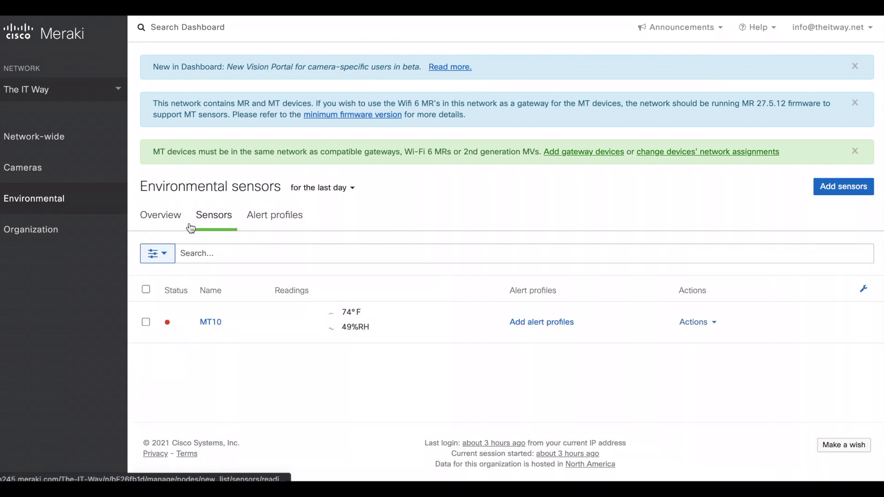
left_click(160, 222)
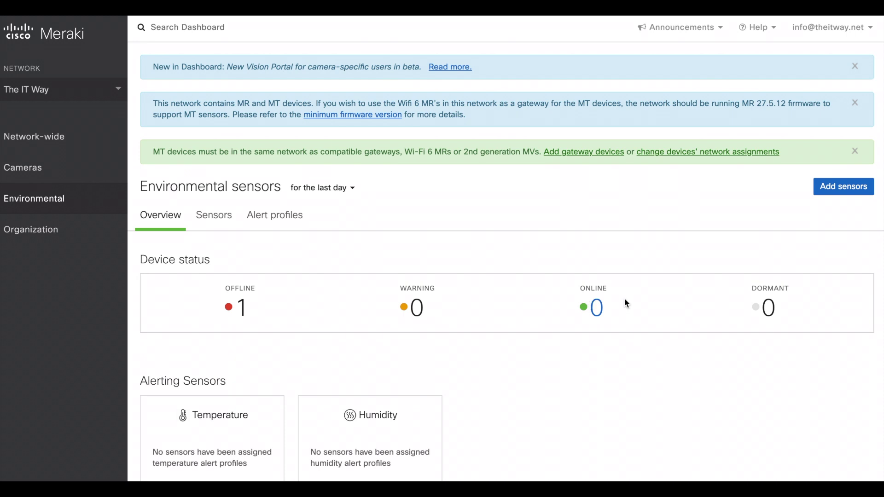
Review the Alert profiles table, then show the Sensors list with MT10 at 74°F and 49%RH
scroll(470, 360, "down", 3)
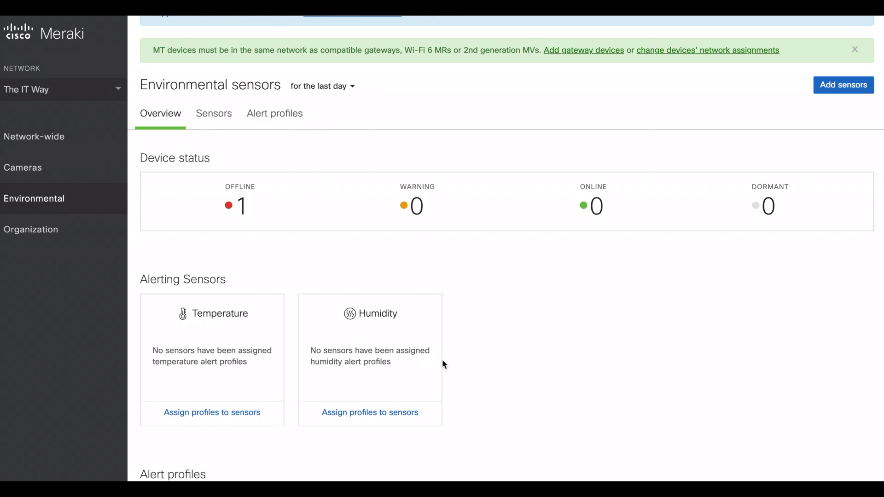
scroll(446, 360, "down", 2)
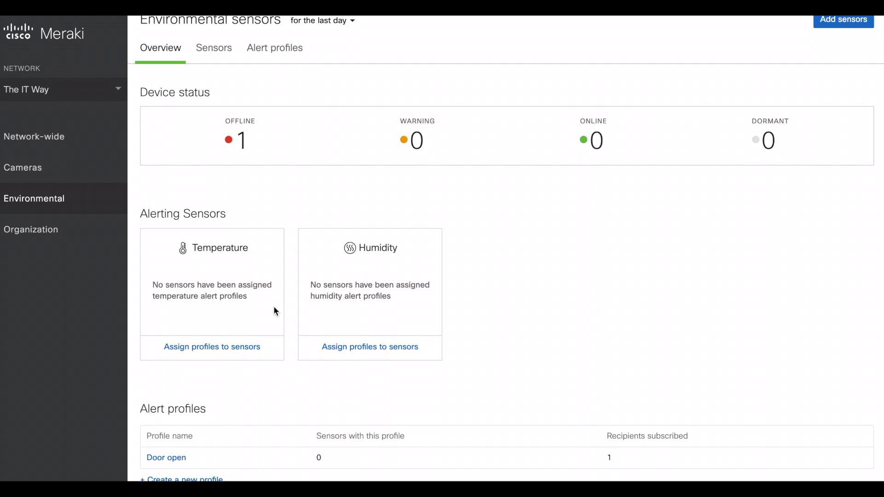
scroll(275, 309, "down", 1)
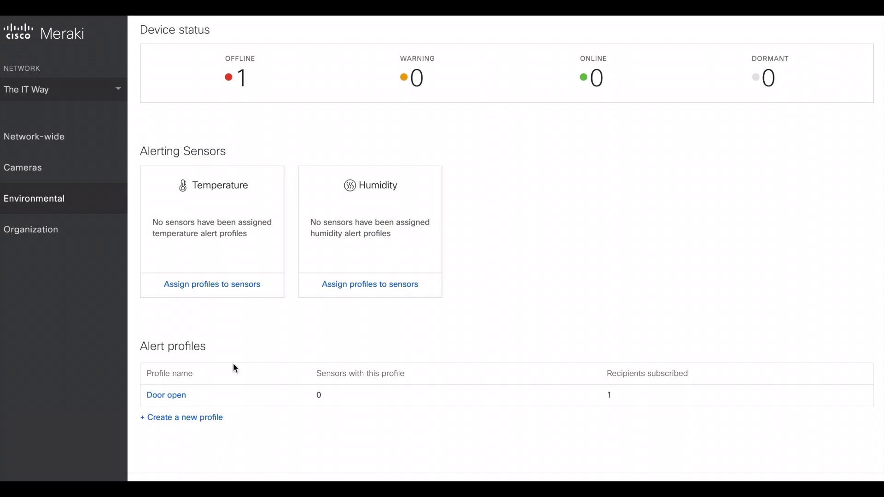
scroll(302, 257, "up", 5)
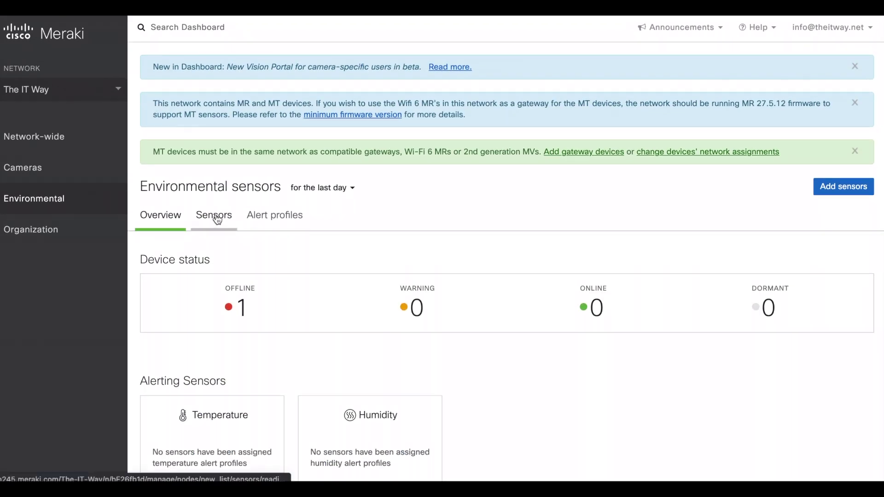
left_click(226, 223)
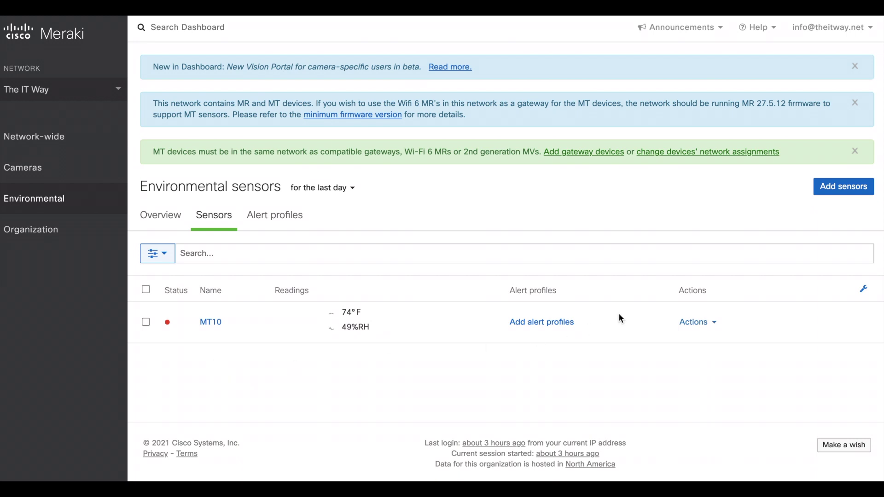
Delete the 'Door open' alert profile from the Alert profiles tab
left_click(699, 324)
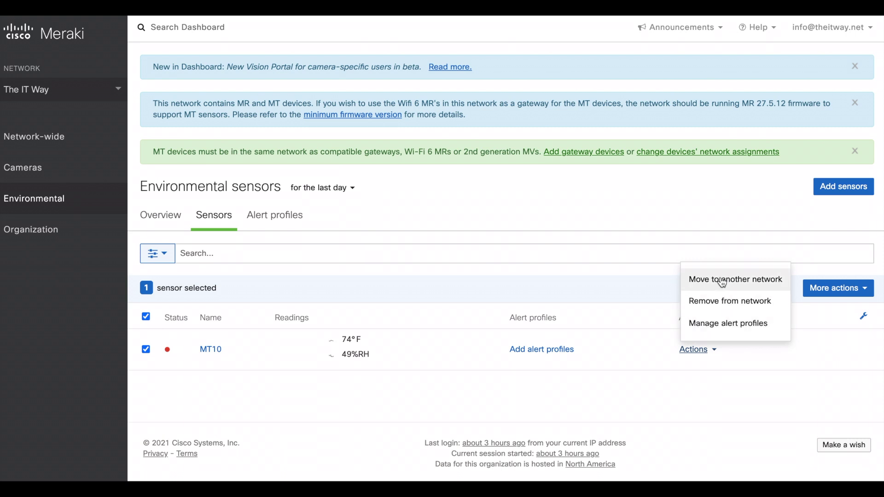
left_click(439, 212)
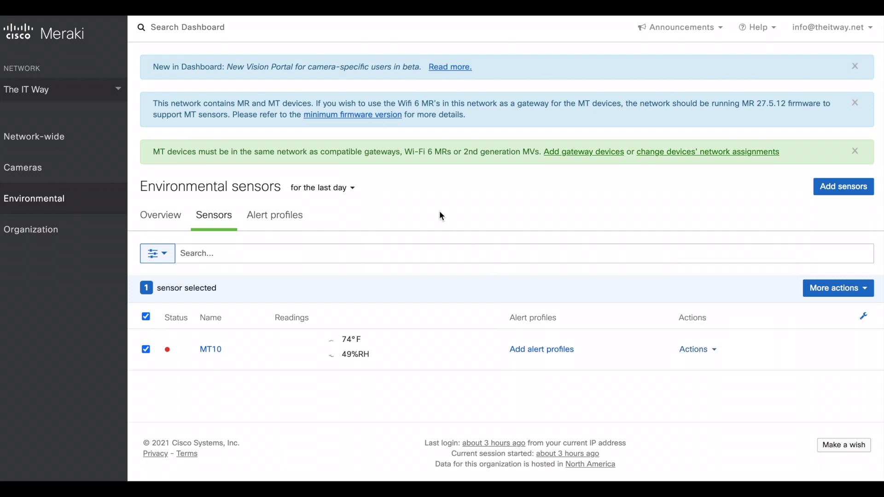
left_click(296, 223)
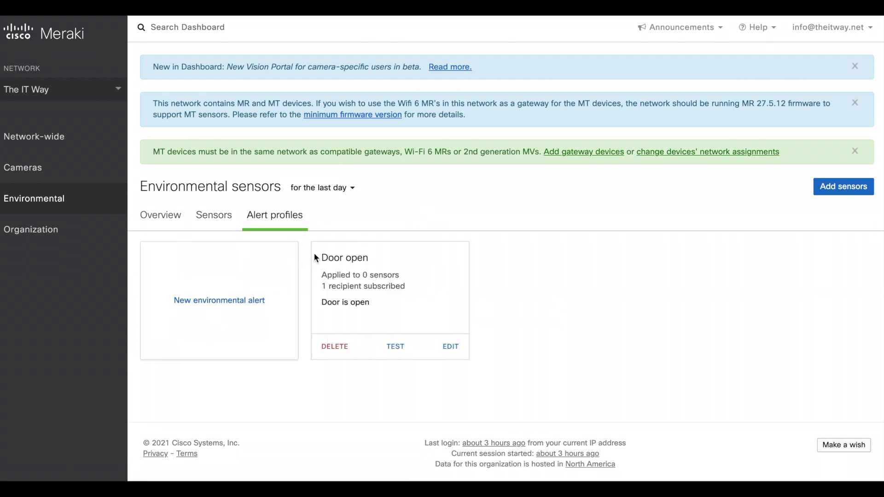
left_click(335, 348)
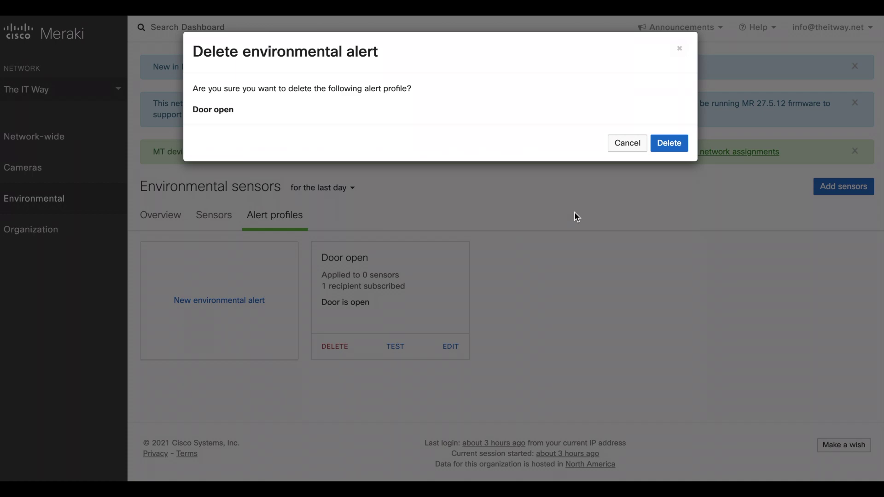
left_click(666, 148)
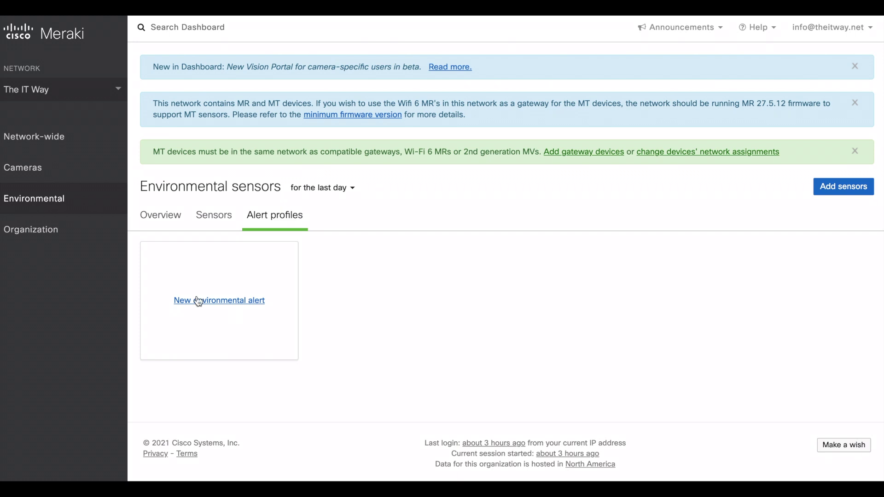
Open MT10's detail page and scroll through its charts down to Gateway connectivity
left_click(213, 219)
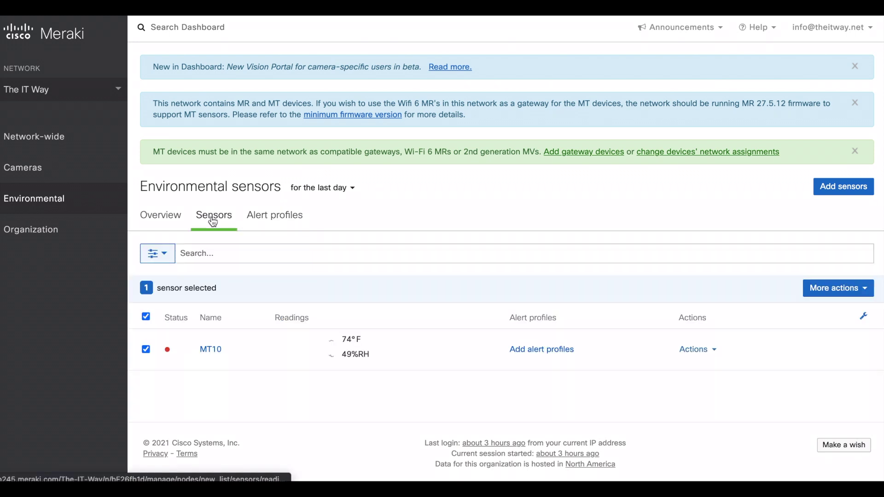
left_click(208, 350)
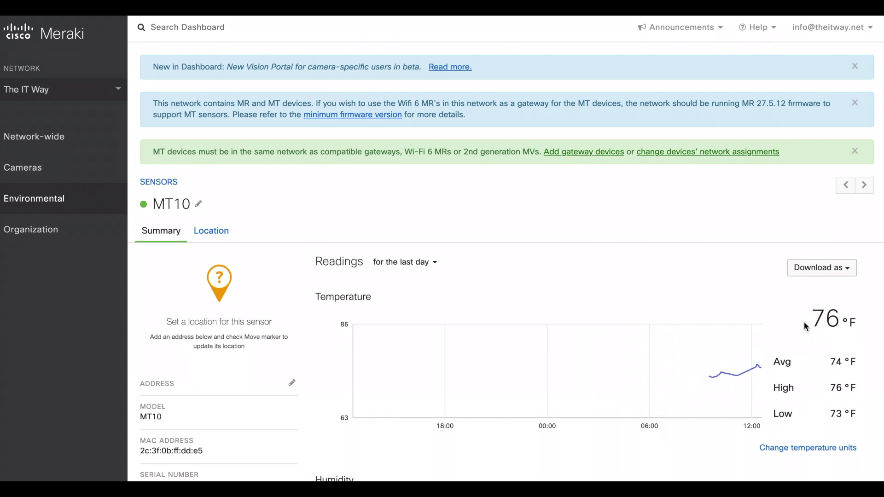
scroll(764, 323, "down", 2)
scroll(764, 323, "down", 7)
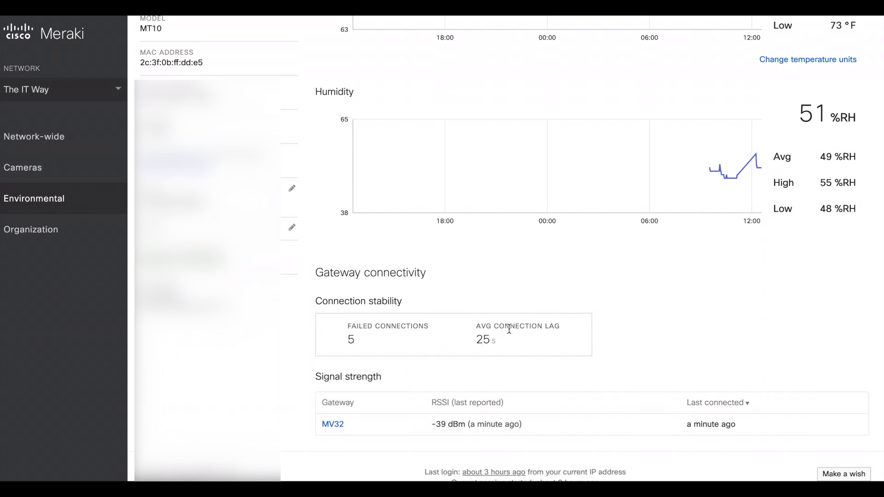
left_click_drag(505, 327, 558, 328)
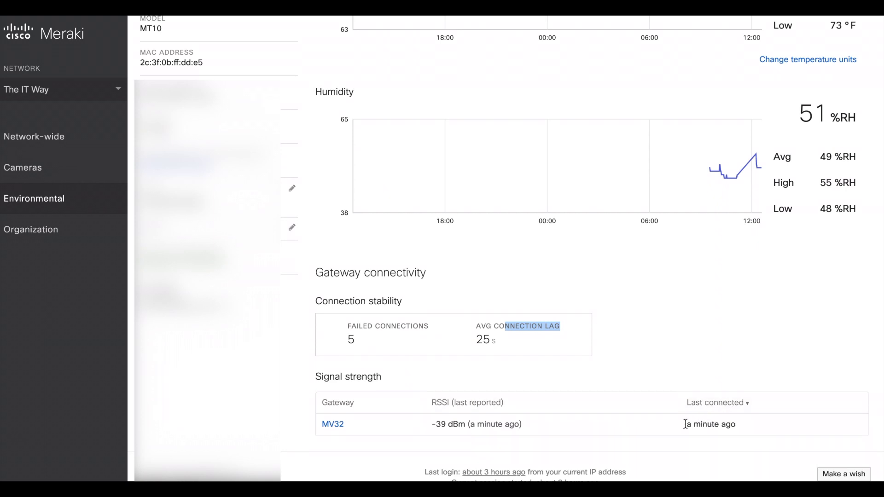
scroll(318, 217, "up", 5)
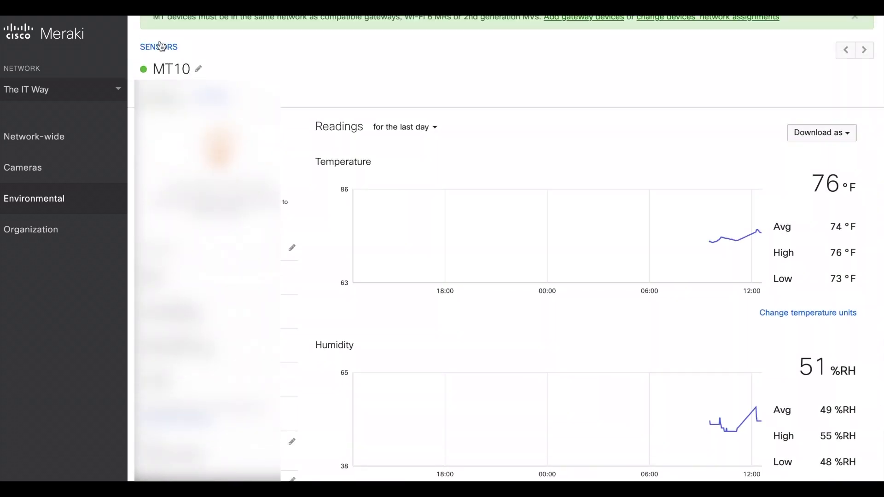
Start a new alert profile from the Environmental overview and name it 'Temperature alert'
left_click(159, 47)
left_click(185, 221)
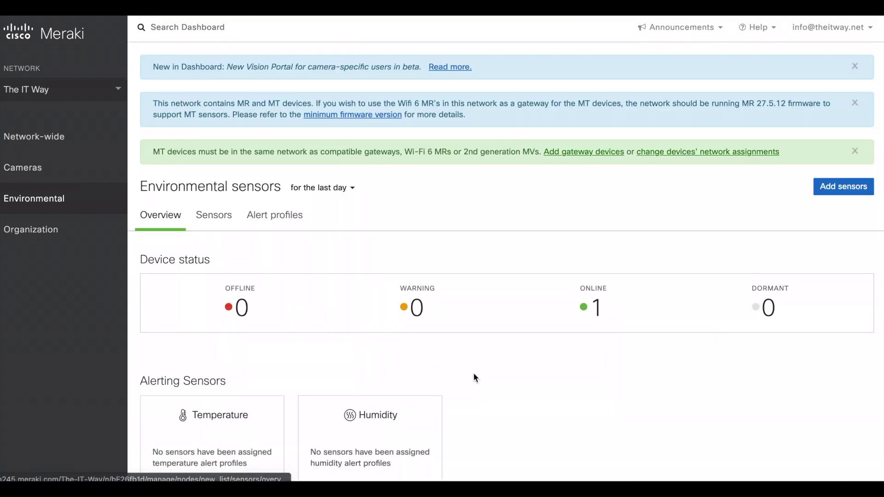
scroll(474, 372, "down", 4)
left_click(303, 411)
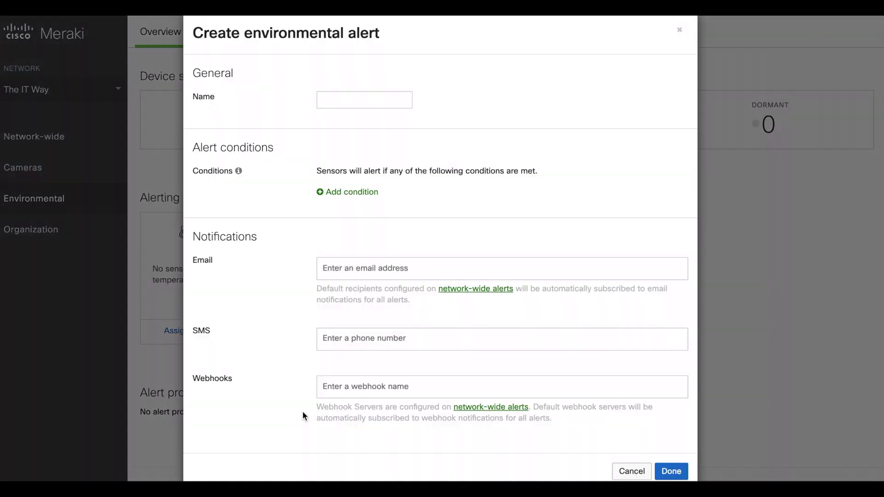
left_click(346, 118)
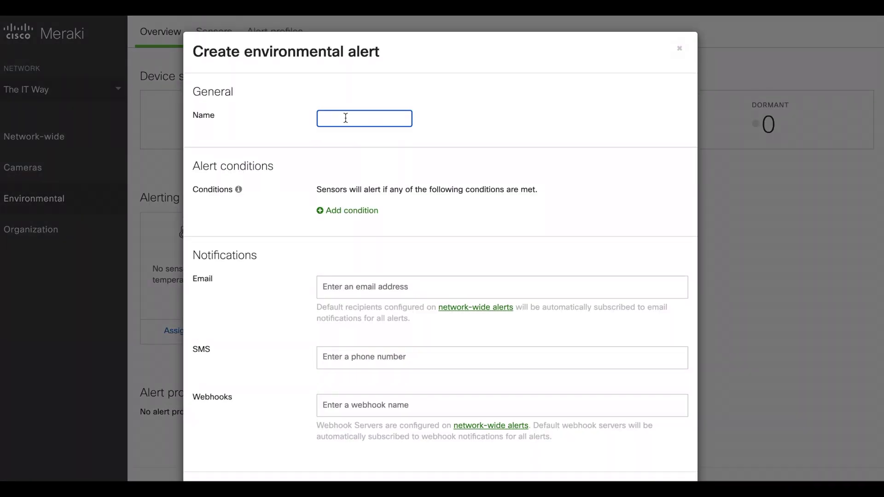
type("Temperature alert")
Add a condition triggering when temperature is above 90 °F
left_click(352, 212)
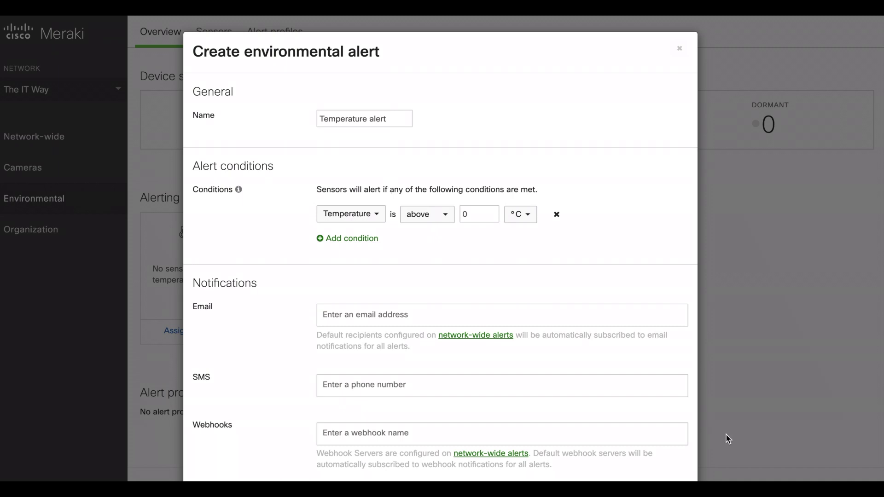
left_click(449, 218)
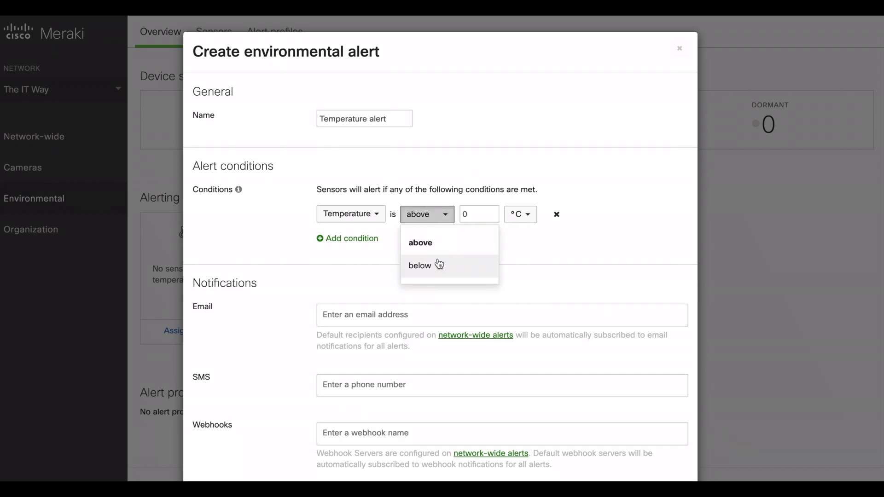
left_click(441, 245)
left_click(522, 215)
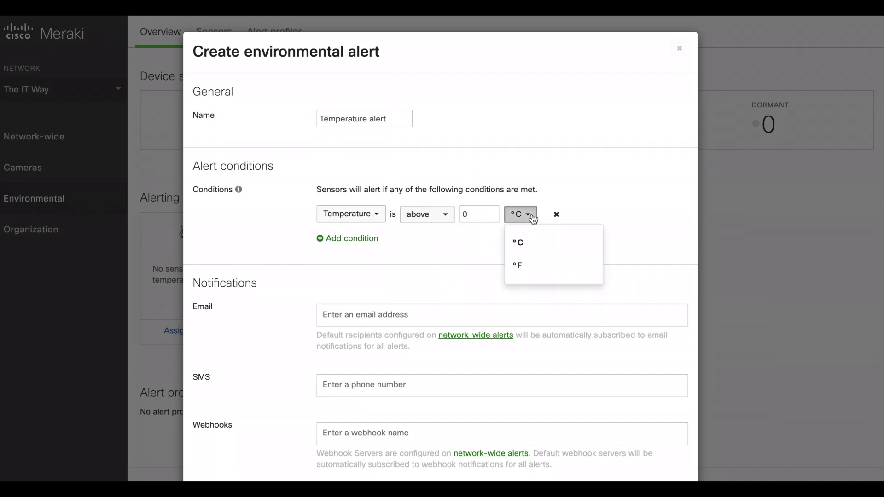
left_click(529, 269)
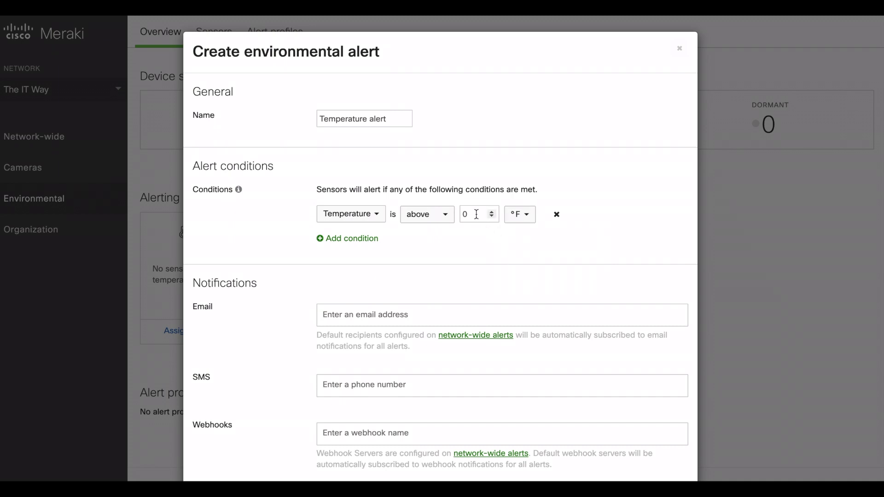
left_click(477, 214)
type("90")
key("Delete")
Add the recipient's e-mail address and save the Temperature alert profile
left_click(345, 315)
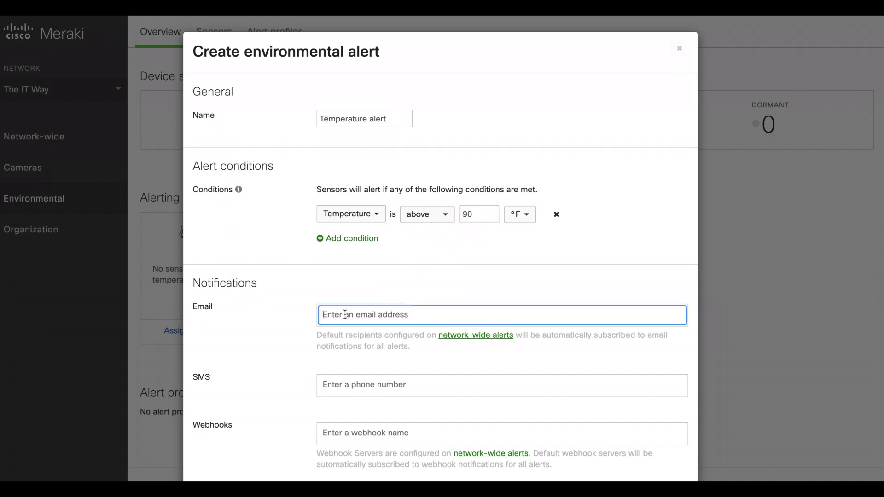
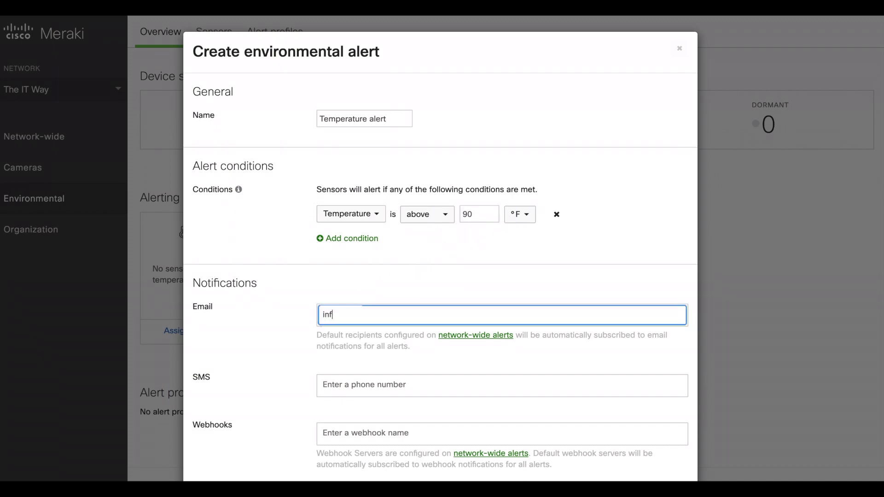
left_click_drag(348, 335, 409, 336)
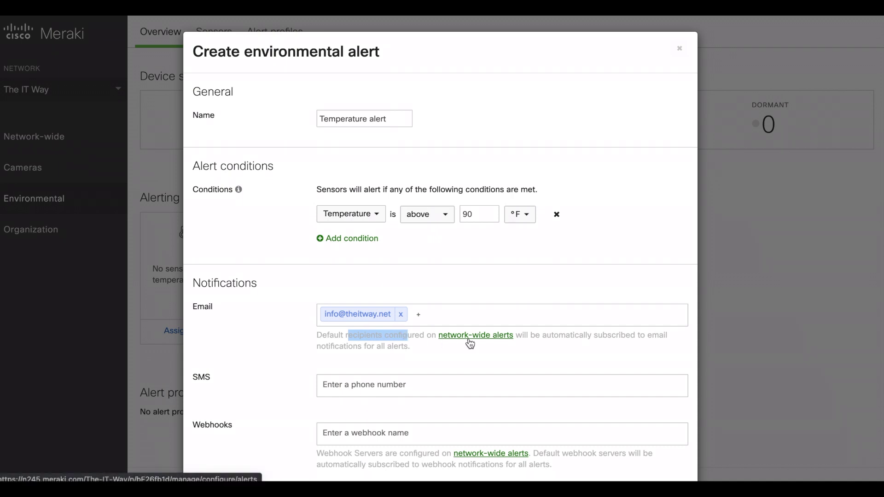
left_click(315, 342)
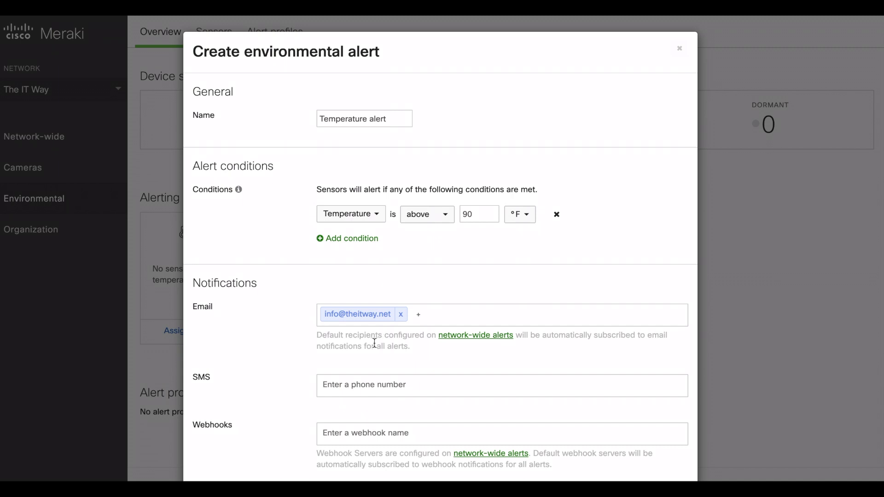
scroll(316, 341, "down", 1)
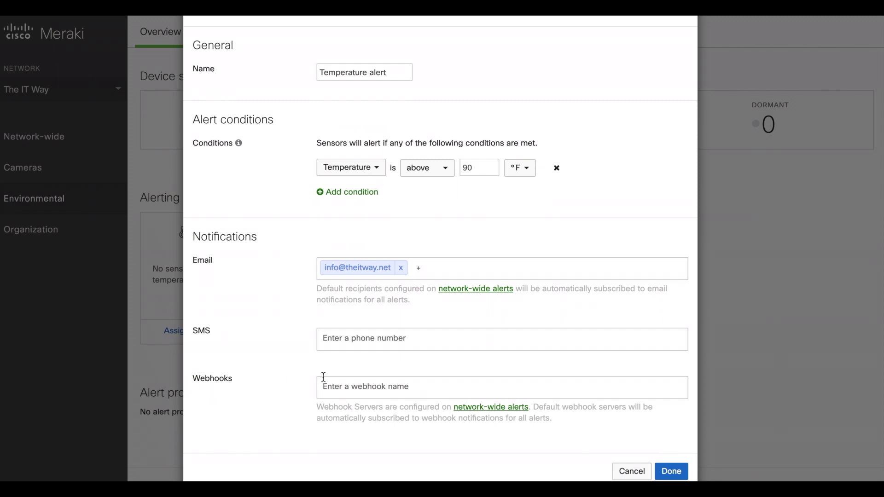
scroll(324, 377, "down", 1)
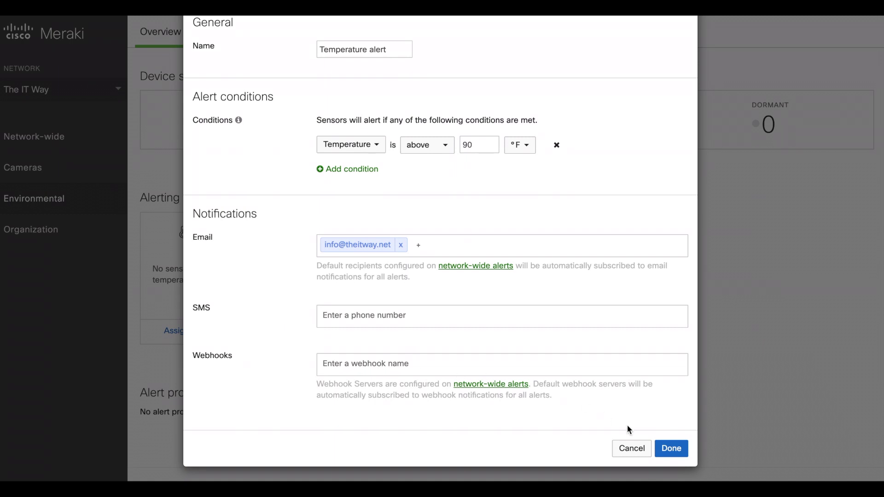
left_click(670, 448)
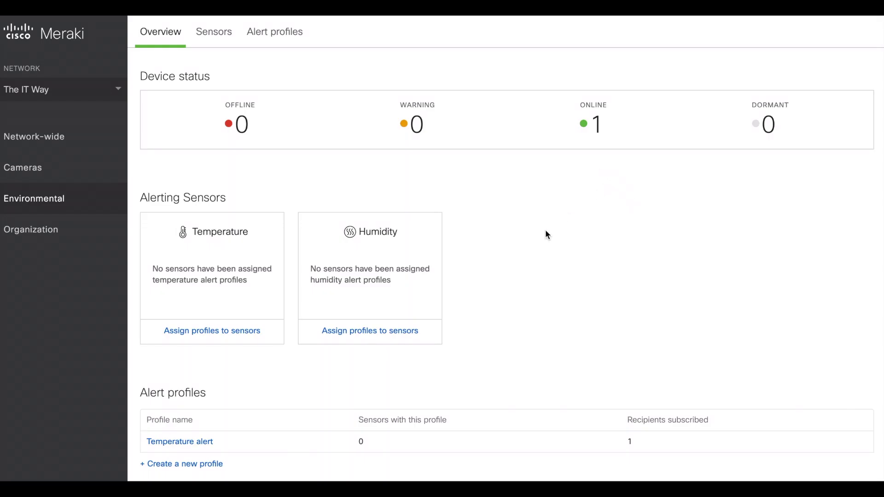
Assign the 'Temperature alert' profile to the MT10 sensor and save
scroll(502, 322, "down", 2)
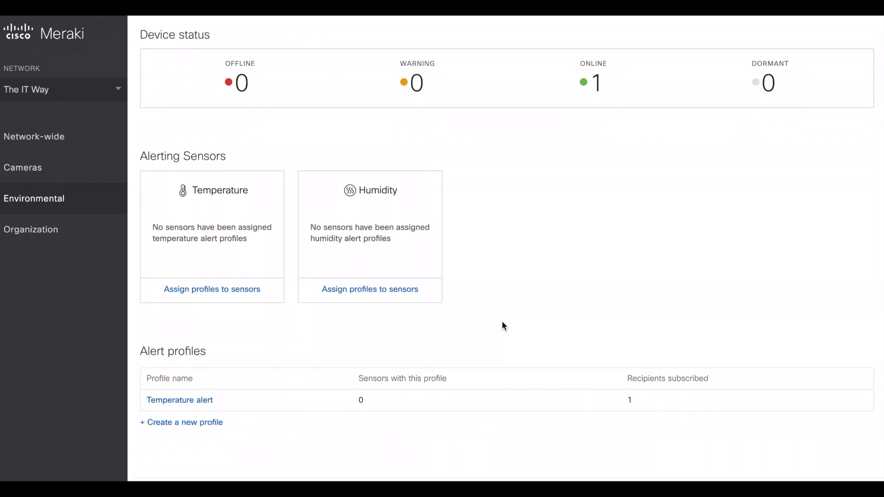
left_click(223, 289)
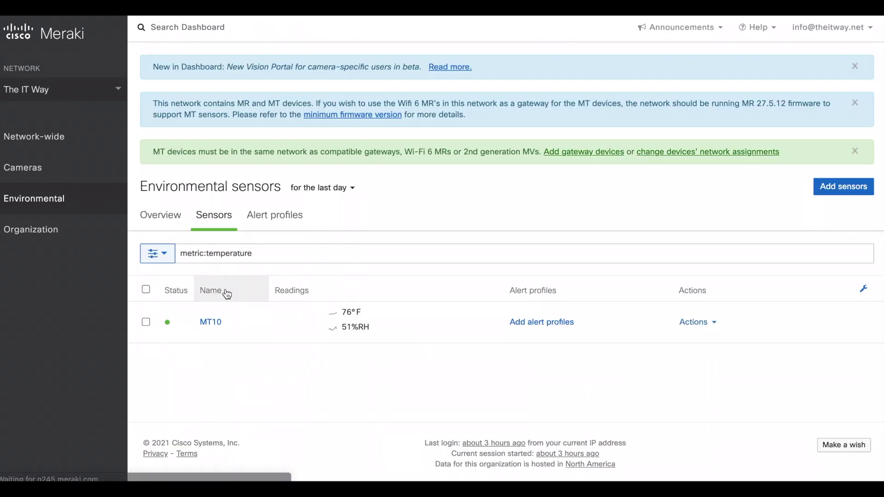
left_click(539, 322)
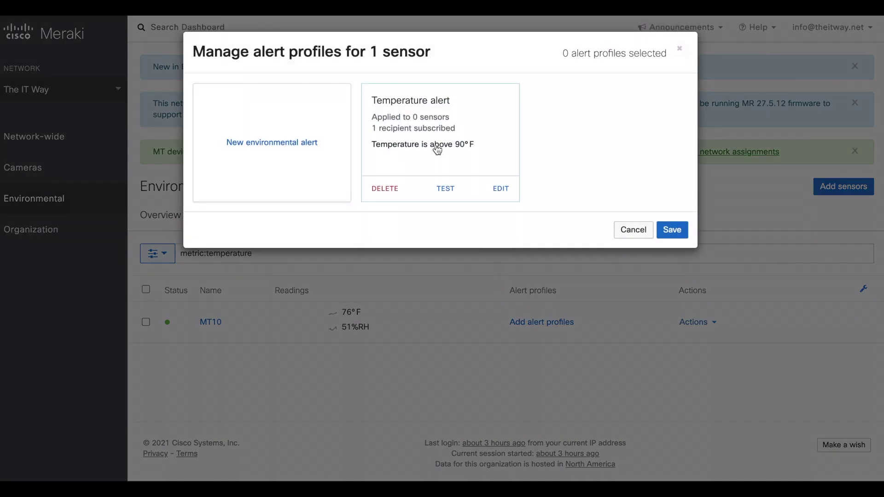
left_click(437, 150)
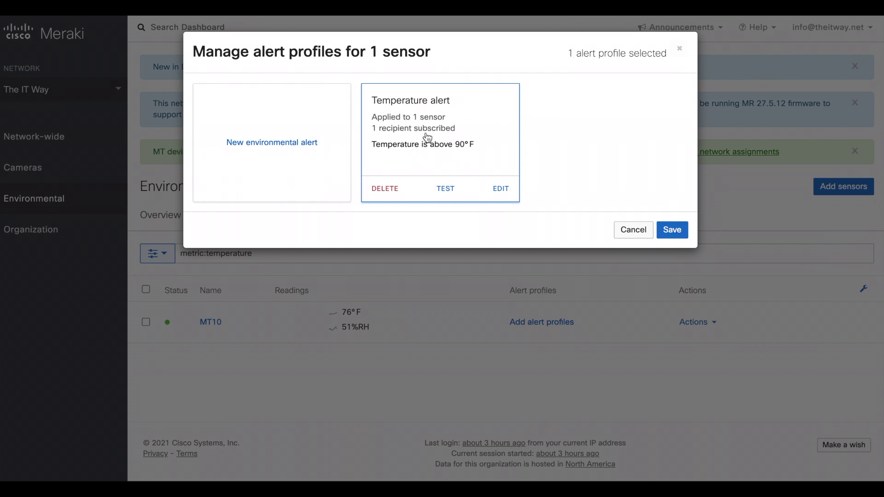
left_click(672, 229)
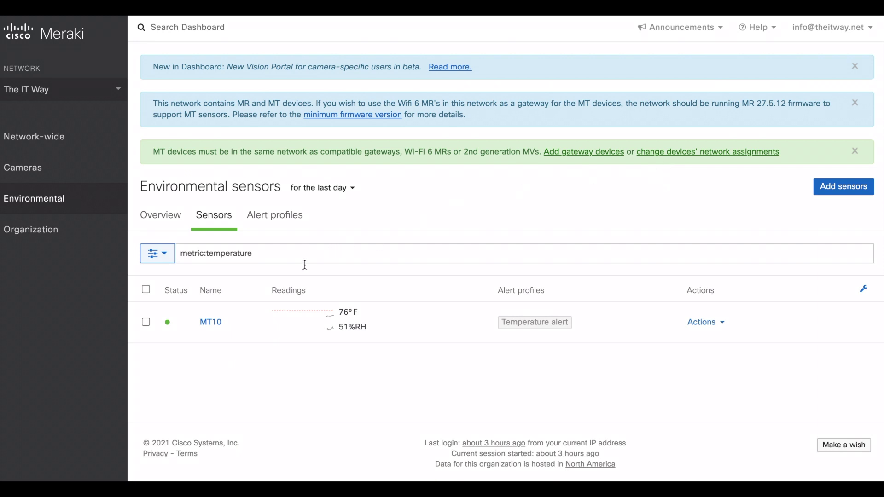
Open the MT10 sensor's detail page to check the 90 °F threshold line on its temperature chart
left_click(212, 324)
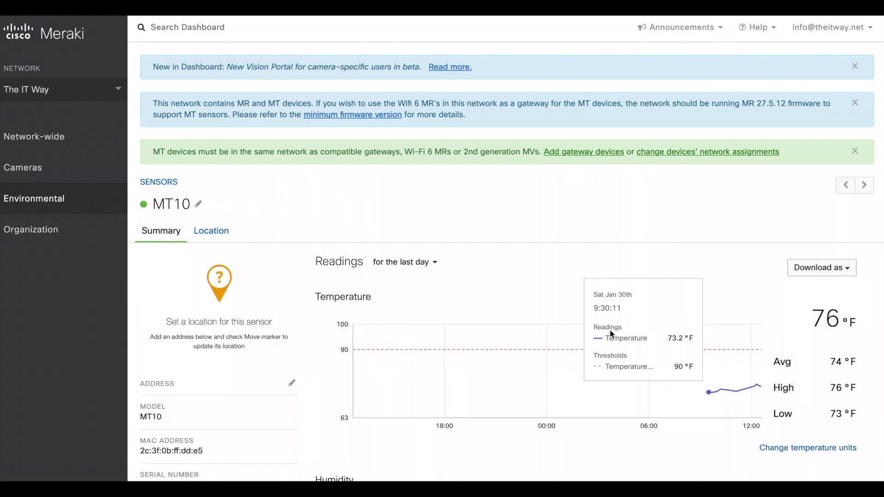